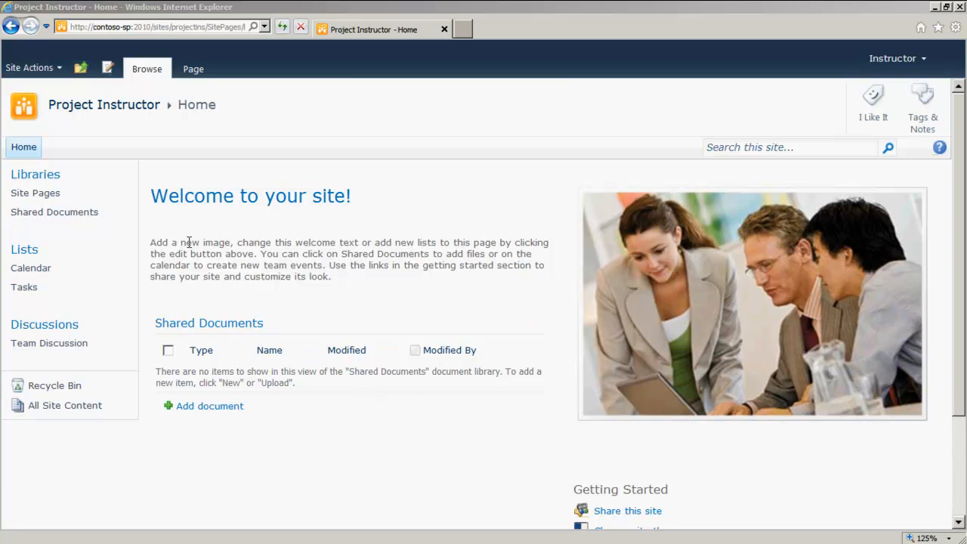
# Go to Site Settings for the Project Instructor site from Site Actions.
pyautogui.click(21, 72)
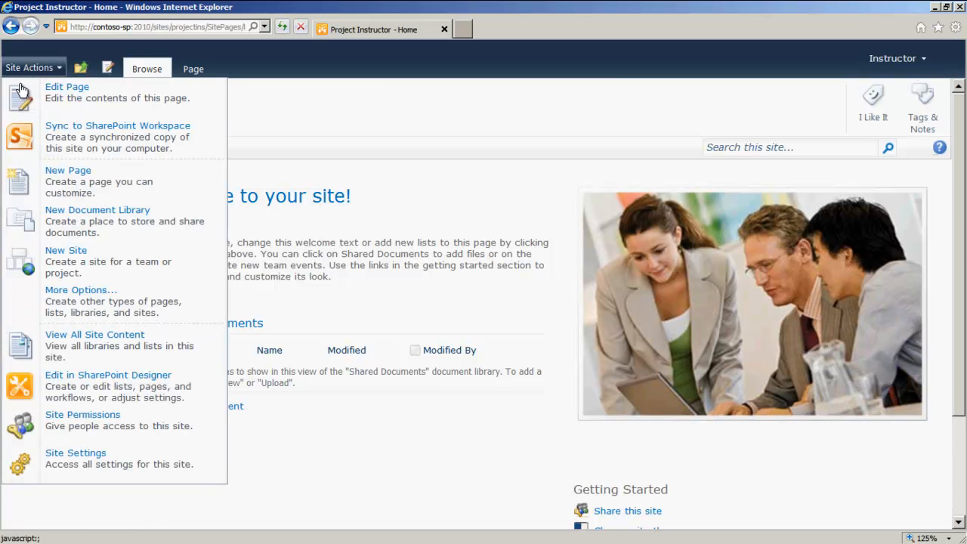
pyautogui.click(97, 466)
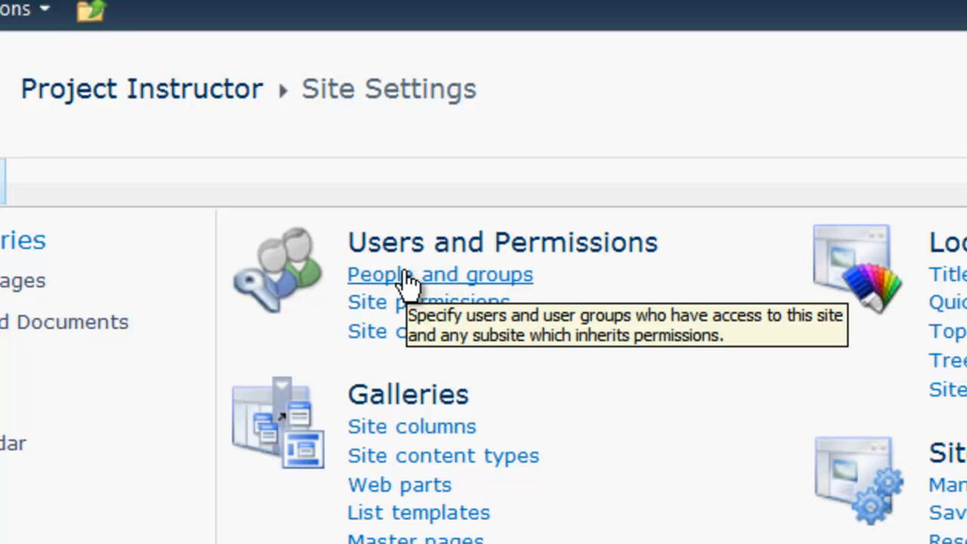
# From People and Groups, start adding users to the Project Instructor Members group.
pyautogui.click(408, 283)
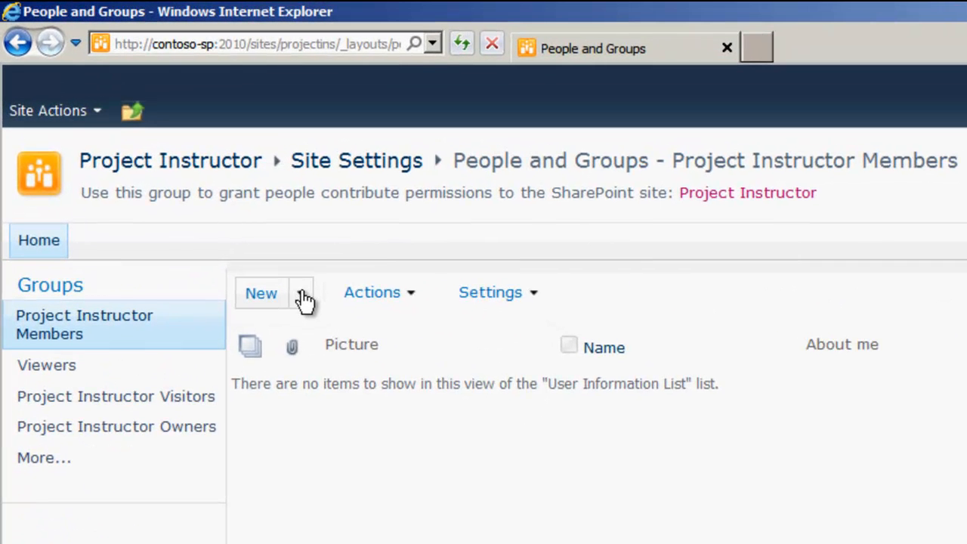
pyautogui.click(302, 295)
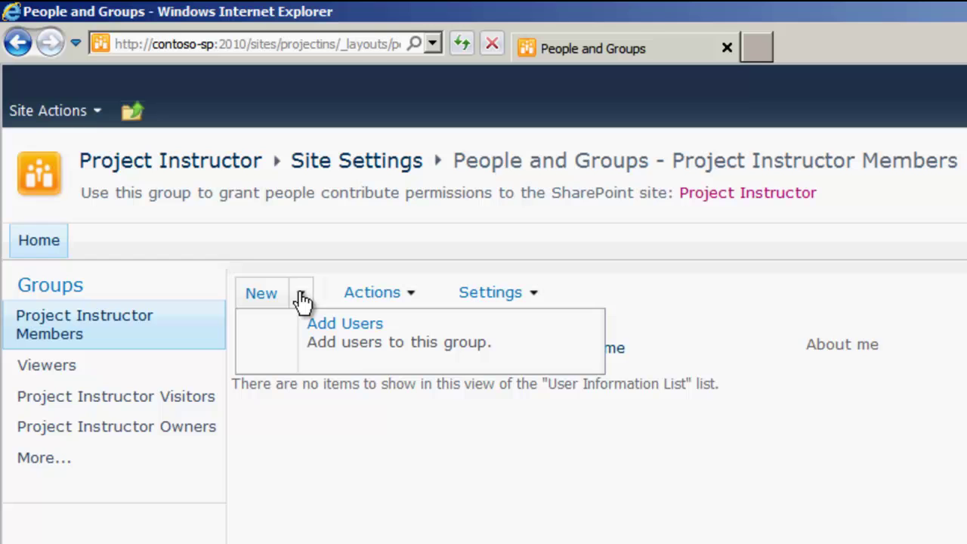
pyautogui.click(354, 352)
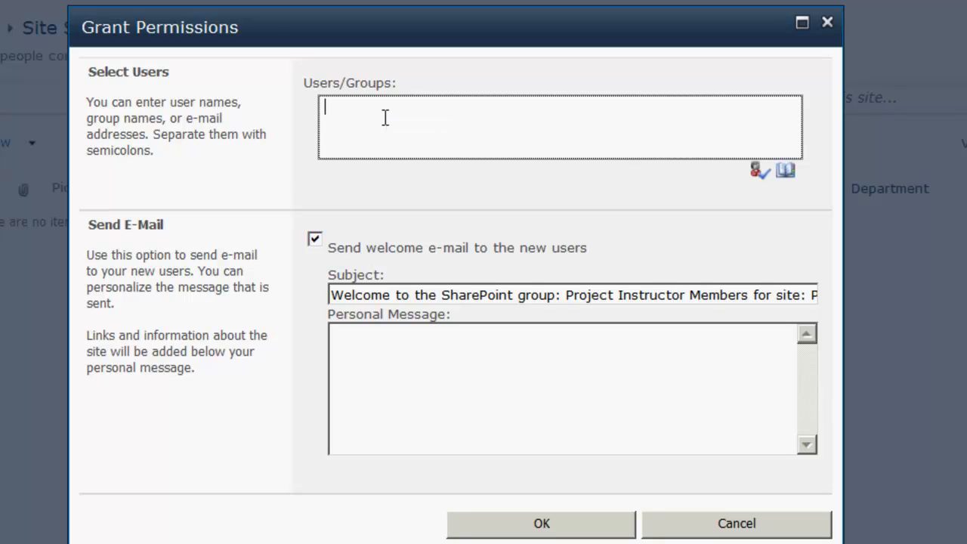
pyautogui.write('Student01;studentr')
# Enter and check user names in the Users/Groups field, then select the resolved projects entry.
pyautogui.press('BackSpace')
pyautogui.write('02;student03')
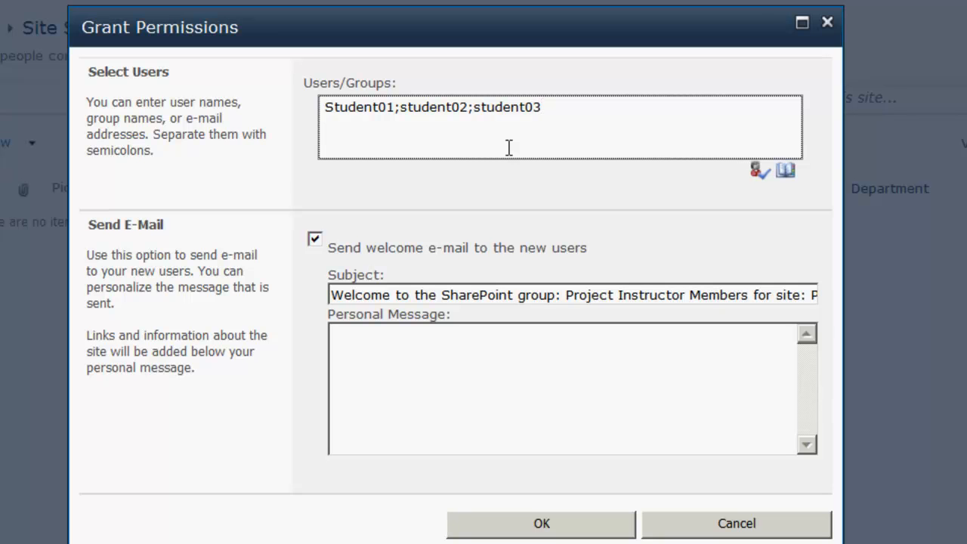
pyautogui.hotkey('ctrl', 'a')
pyautogui.press('Delete')
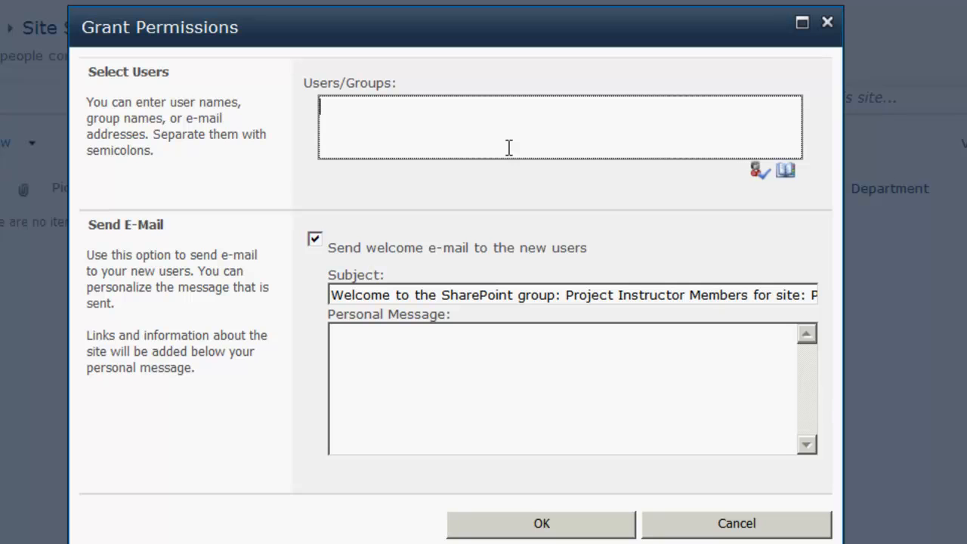
pyautogui.write('projects')
pyautogui.click(761, 175)
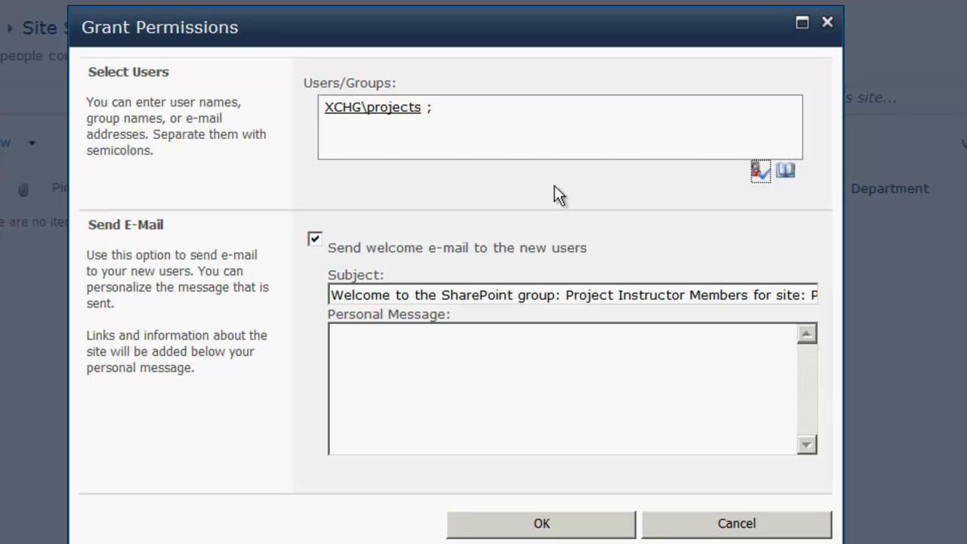
pyautogui.click(355, 115)
pyautogui.moveTo(465, 109); pyautogui.dragTo(278, 114)
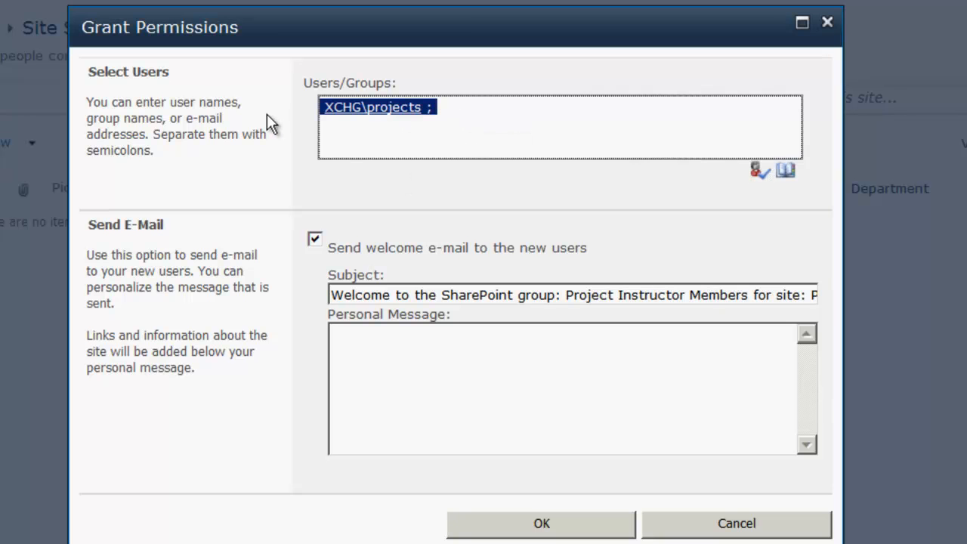
# Replace the projects entry with the ten student accounts Student01 through Student10.
pyautogui.press('Delete')
pyautogui.write('Student01 ; Student02 ; Student03 ; Student04 ; Student05 ; Student06 ; Student07 ; Student08 ; Student09 ; Student10 ;')
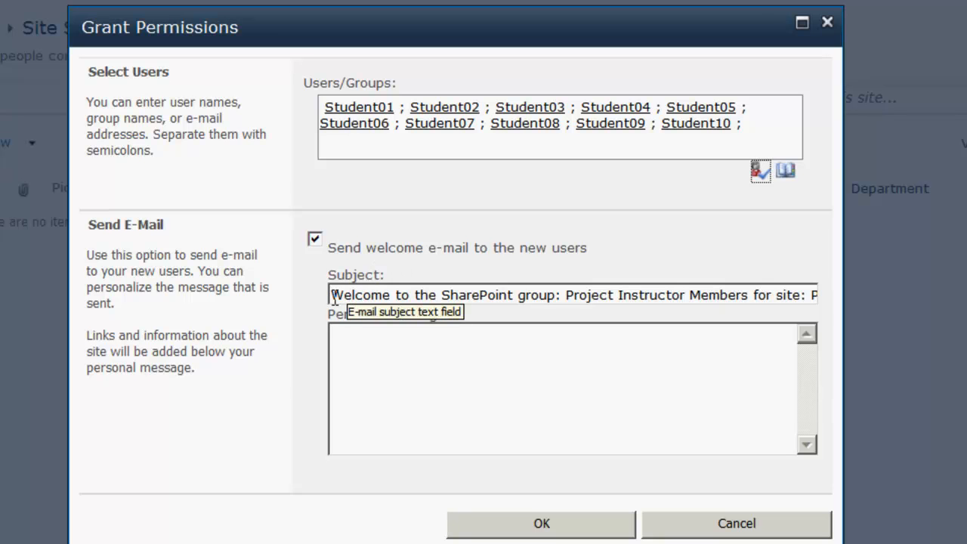
pyautogui.click(363, 335)
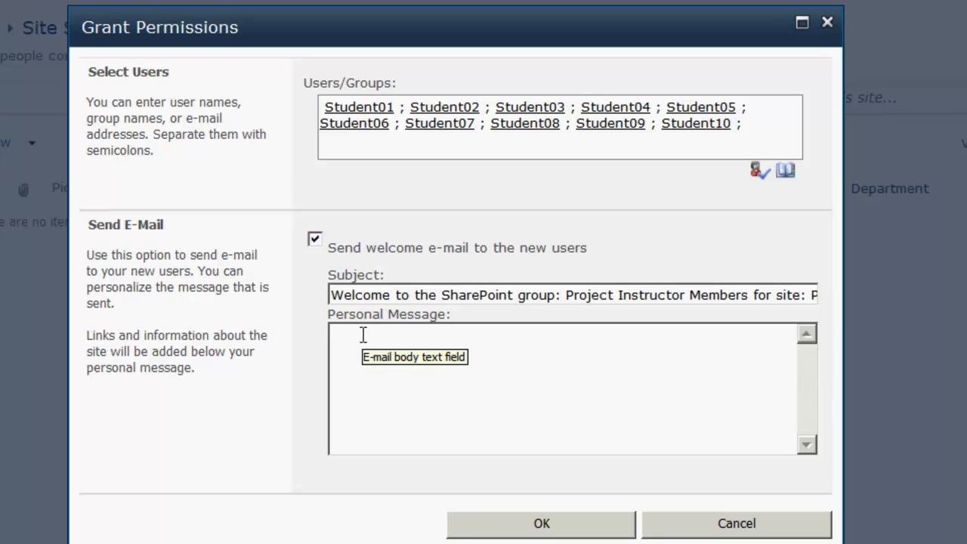
pyautogui.click(755, 125)
pyautogui.write('instrcctor')
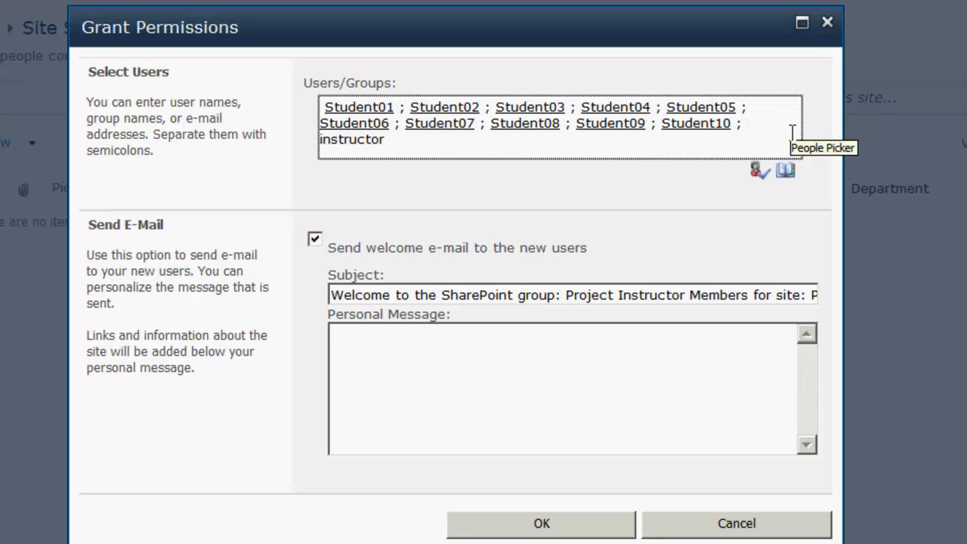
# Add and resolve 'instructor', write HERE IS MY MESSAGE as the welcome, and confirm with welcome e-mail sent.
pyautogui.hotkey('ctrl', 'k')
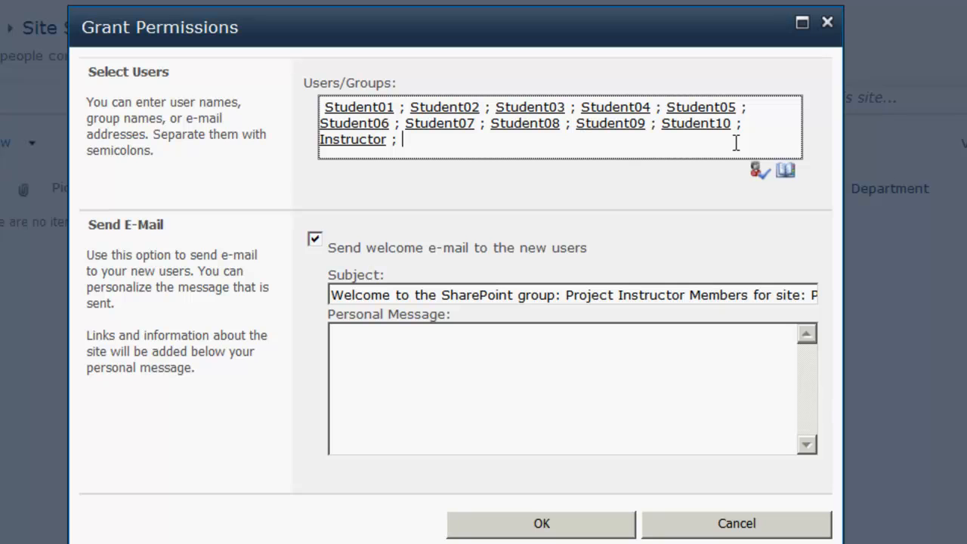
pyautogui.click(455, 347)
pyautogui.write('HERE')
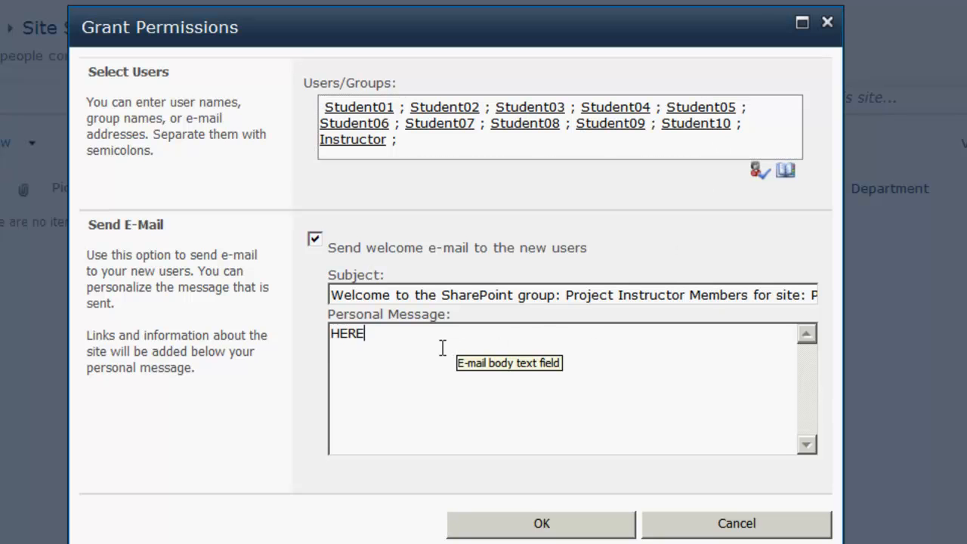
pyautogui.write(' IS MY MESSAGE')
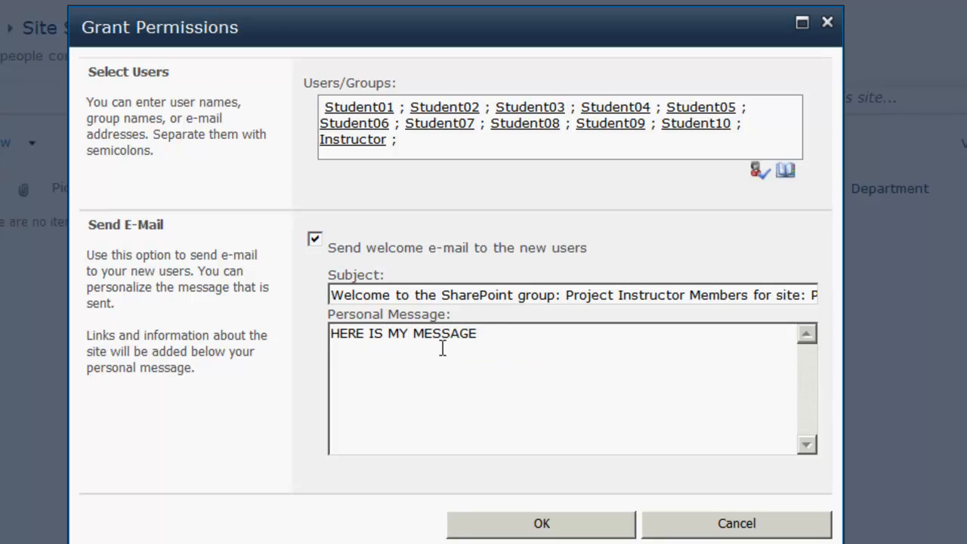
pyautogui.click(544, 524)
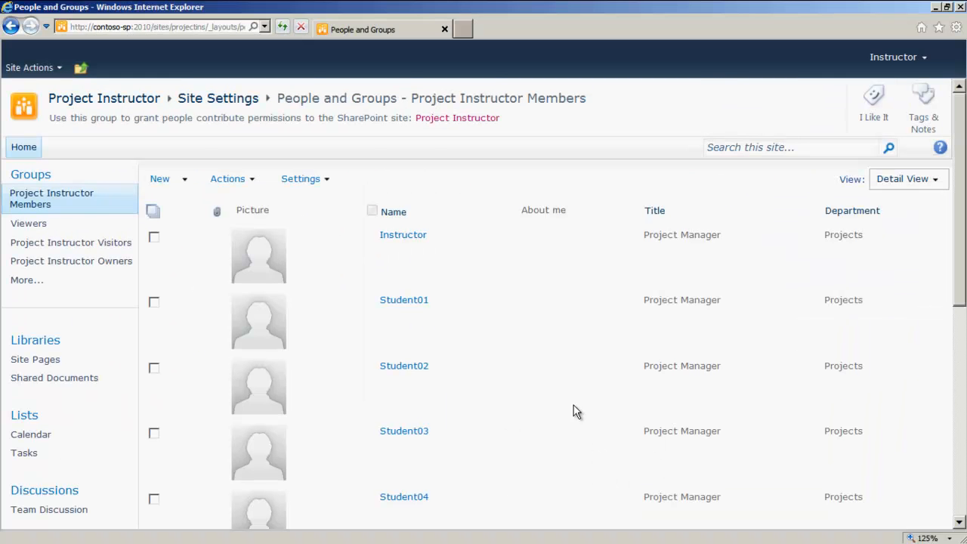
pyautogui.scroll(-3, 574, 407)
pyautogui.scroll(-3, 573, 405)
pyautogui.scroll(-3, 574, 405)
pyautogui.scroll(-2, 574, 405)
pyautogui.scroll(5, 574, 406)
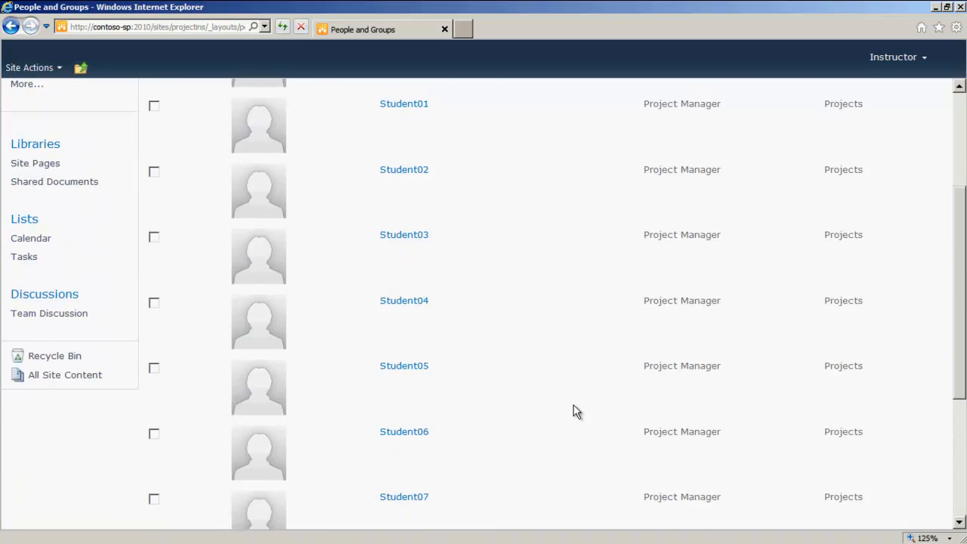
pyautogui.scroll(5, 574, 405)
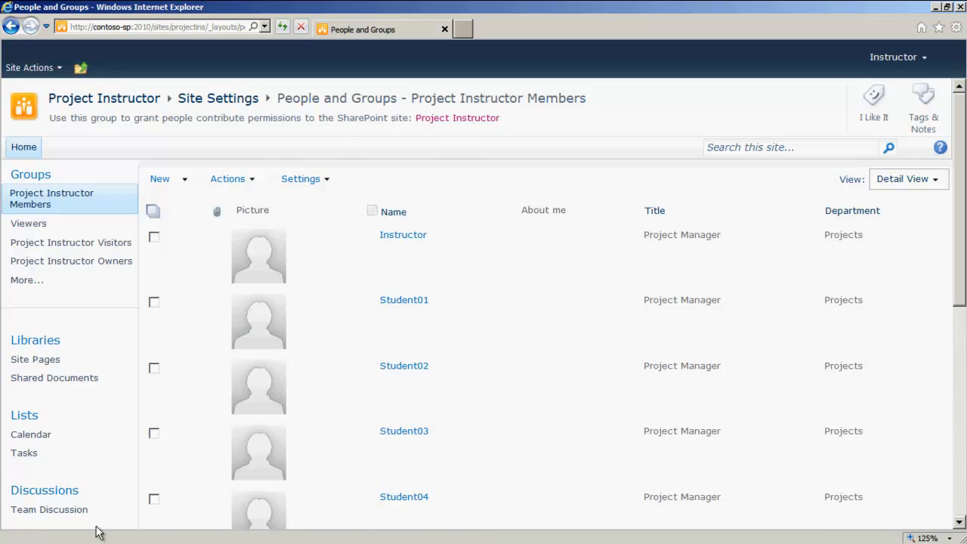
# Launch Microsoft Outlook from the Start menu.
pyautogui.click(19, 529)
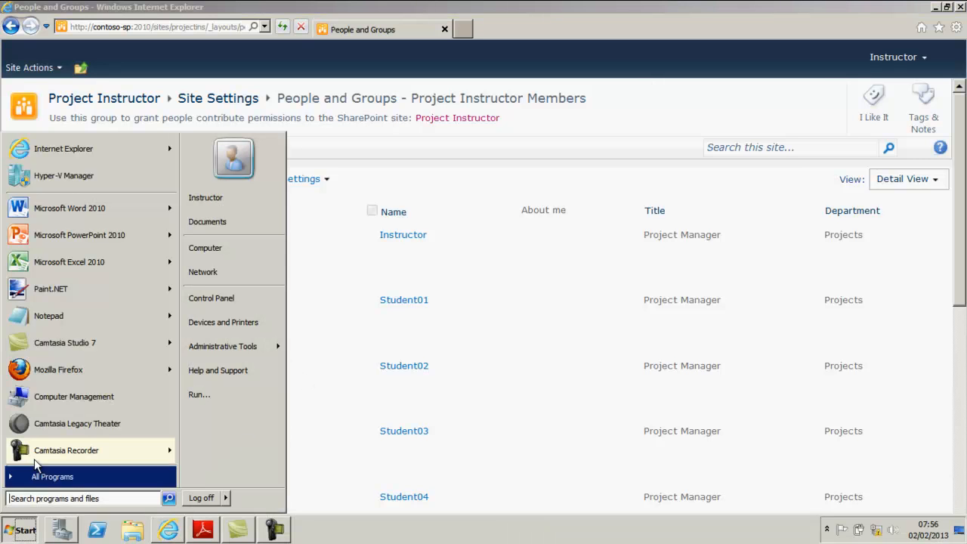
pyautogui.click(52, 476)
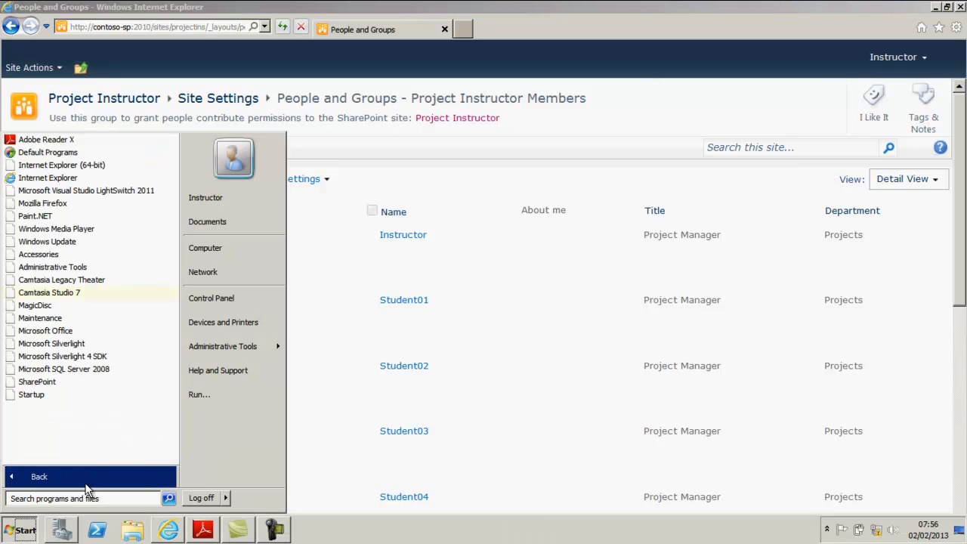
pyautogui.click(61, 333)
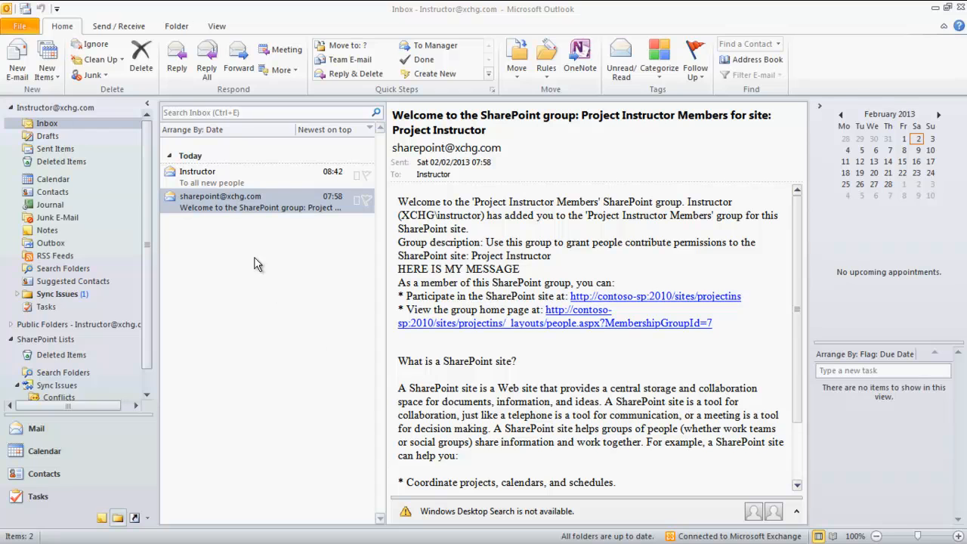
# Read the SharePoint welcome e-mail maximized and follow its 'View the group home page' link.
pyautogui.doubleClick(216, 209)
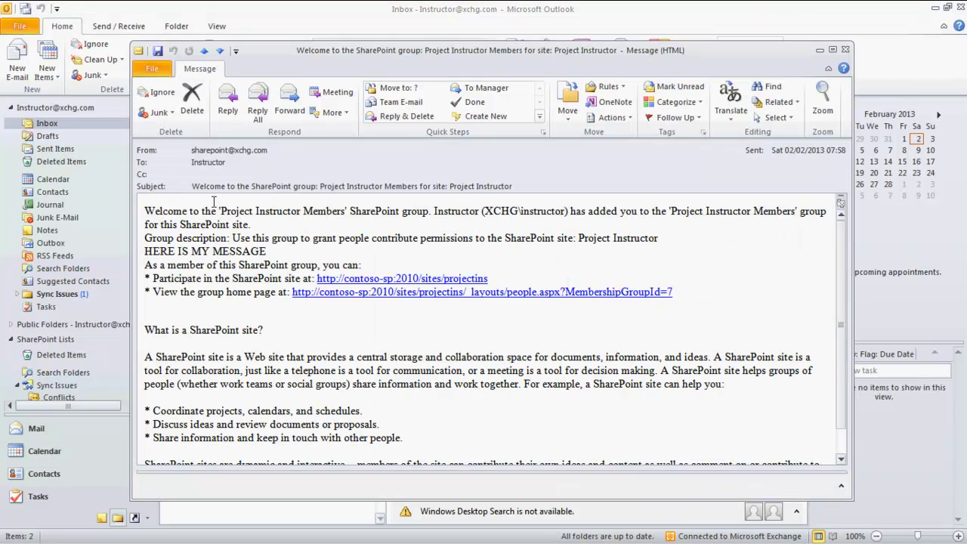
pyautogui.doubleClick(343, 50)
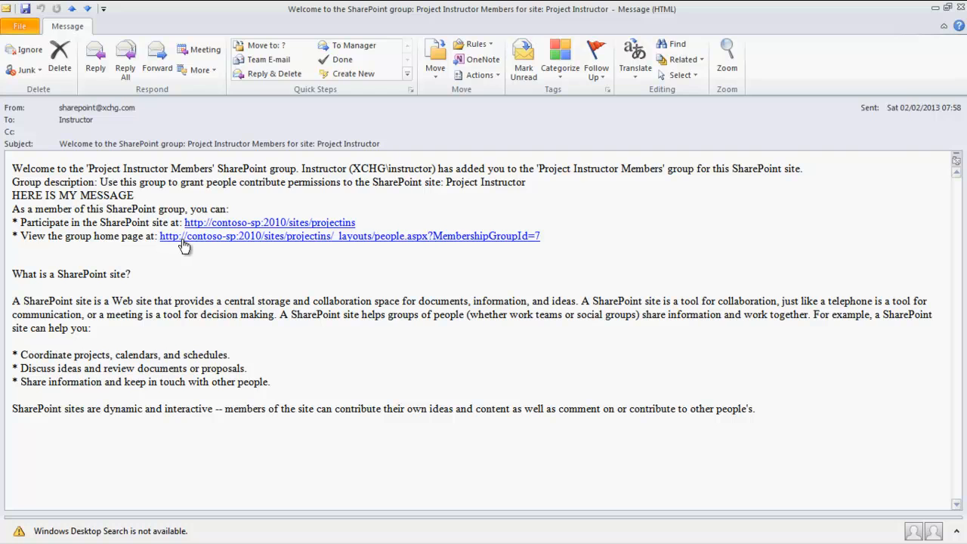
pyautogui.click(295, 240)
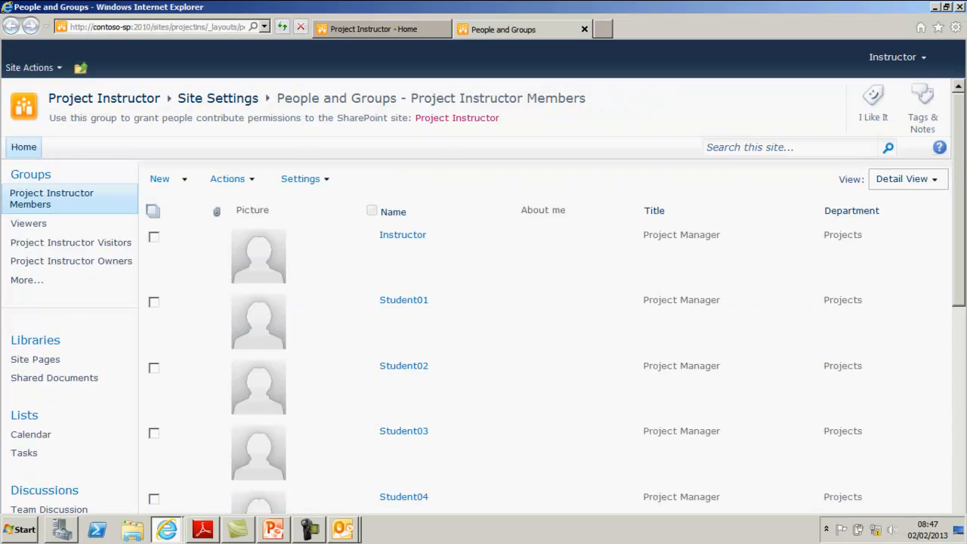
# Select Instructor, Student01, Student02 and Student03 and start an e-mail to them via Actions > E-Mail Users.
pyautogui.click(153, 238)
pyautogui.click(153, 303)
pyautogui.click(153, 368)
pyautogui.click(153, 434)
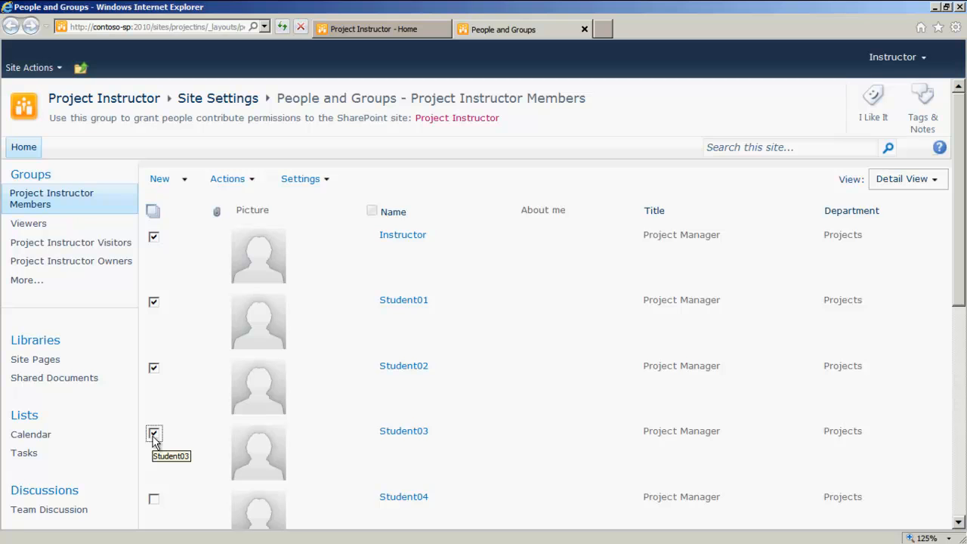
pyautogui.click(255, 181)
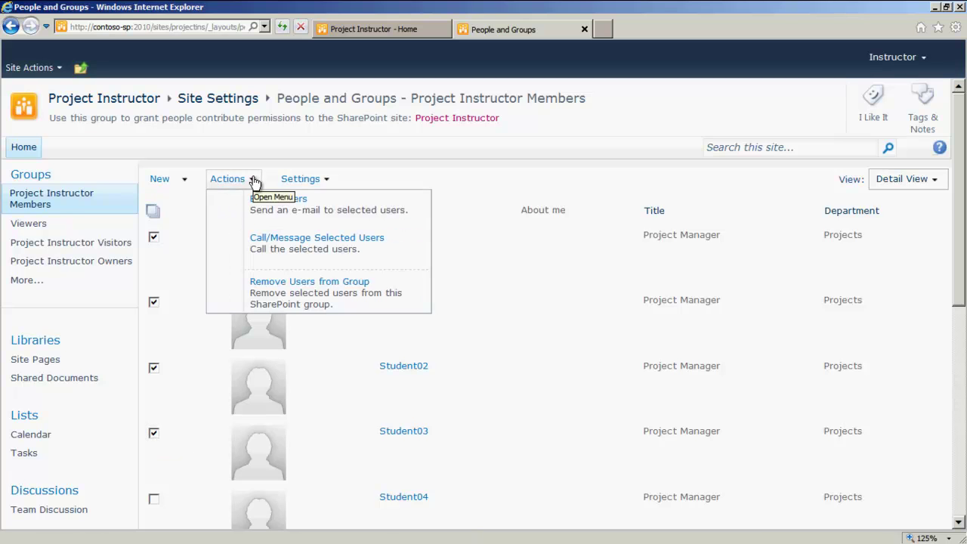
pyautogui.click(337, 213)
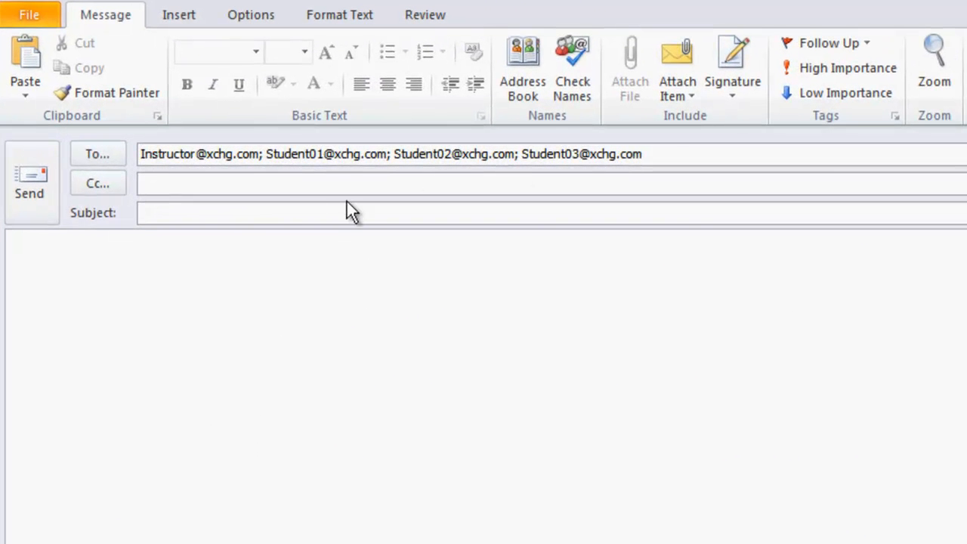
pyautogui.write('Welcome to the Project Instructors site')
# Write the three-line welcome body and select the phrase 'Project Members list' for linking.
pyautogui.click(223, 276)
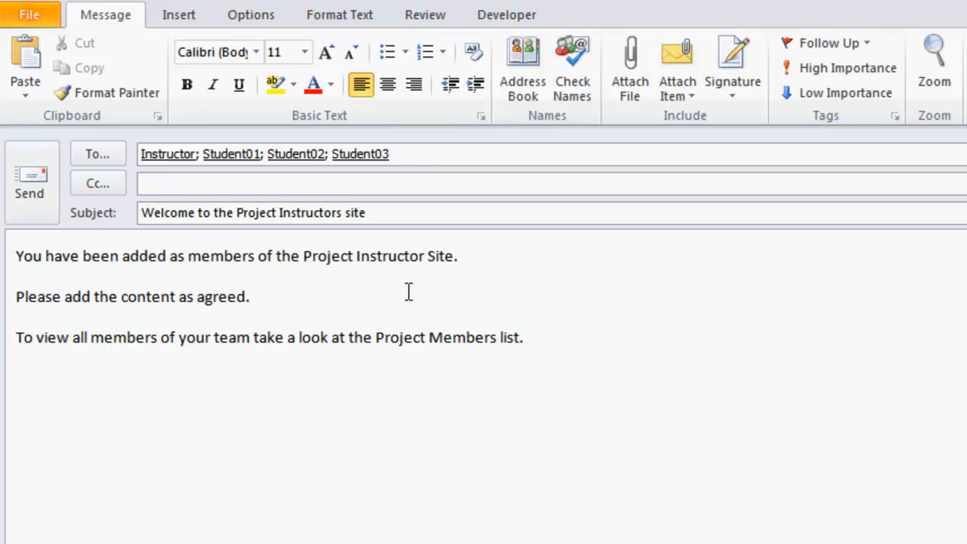
pyautogui.moveTo(304, 256); pyautogui.dragTo(452, 257)
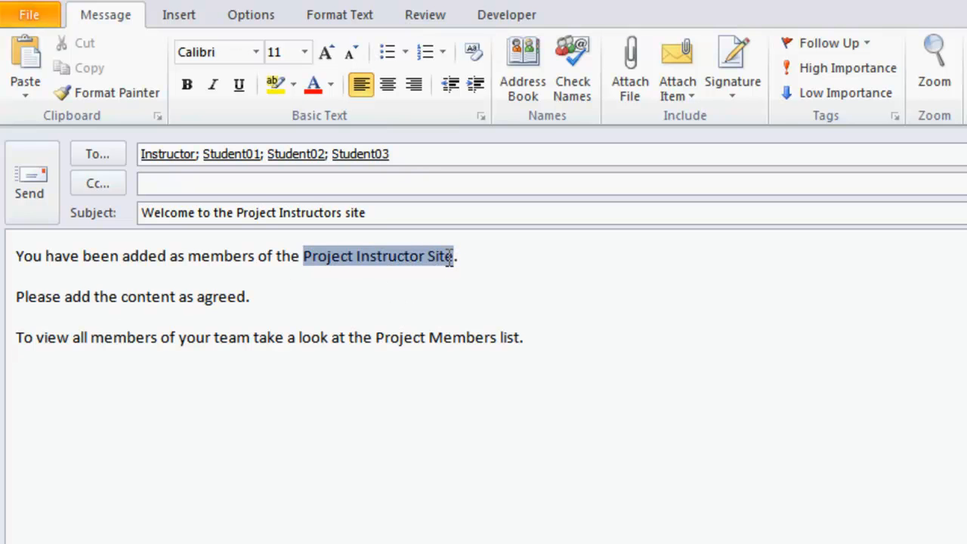
pyautogui.moveTo(349, 337); pyautogui.dragTo(519, 337)
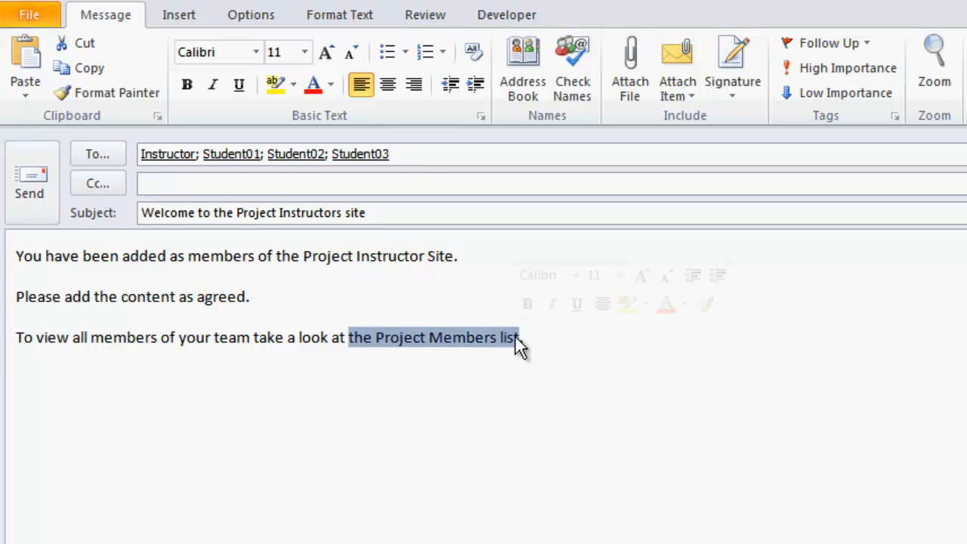
pyautogui.click(470, 401)
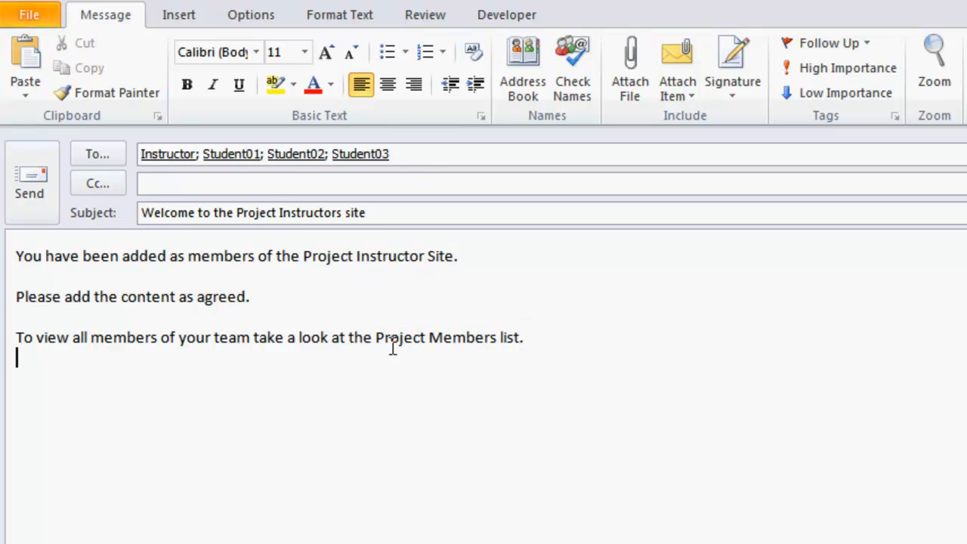
pyautogui.moveTo(376, 337); pyautogui.dragTo(519, 337)
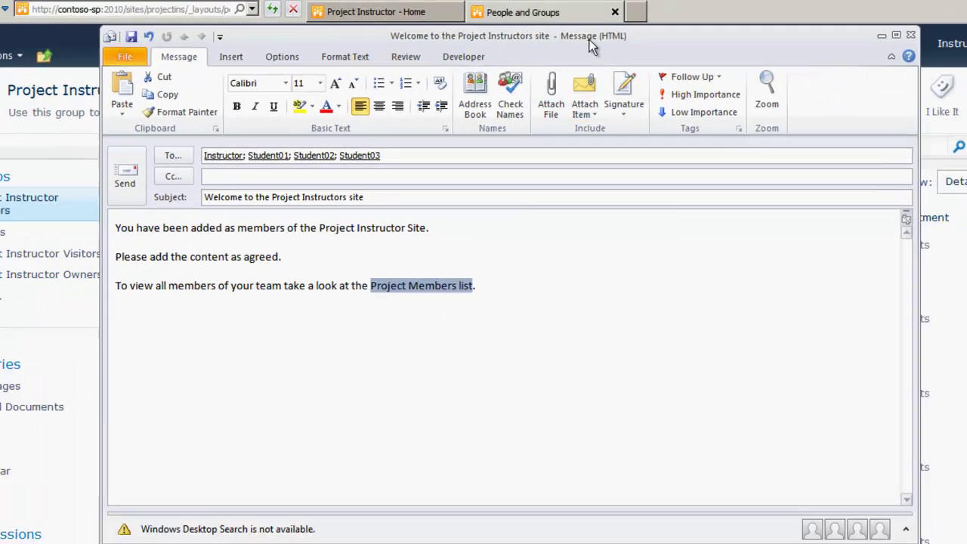
# Switch to Internet Explorer and select the members page URL in the address bar.
pyautogui.click(594, 45)
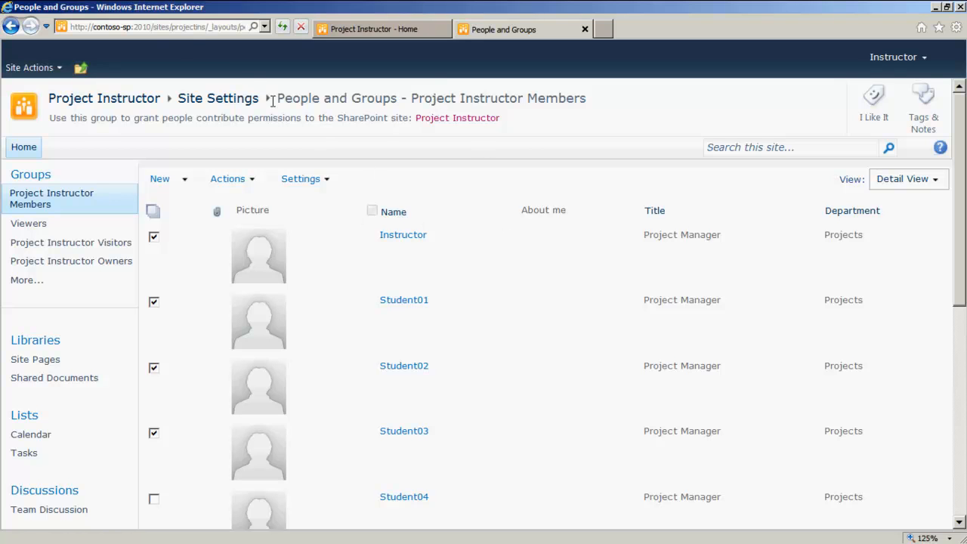
pyautogui.click(173, 27)
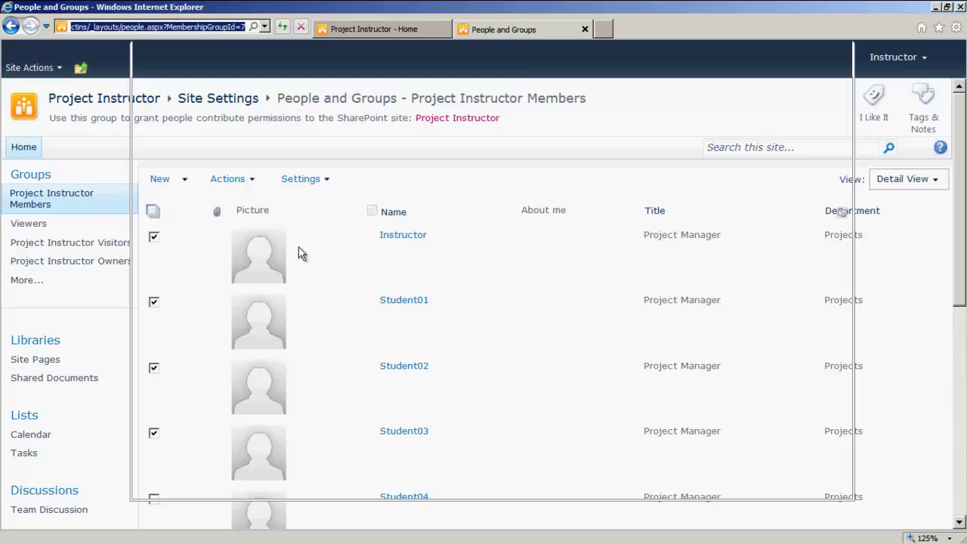
# Hyperlink 'Project Members list' to the pasted members page address.
pyautogui.hotkey('alt', 'Tab')
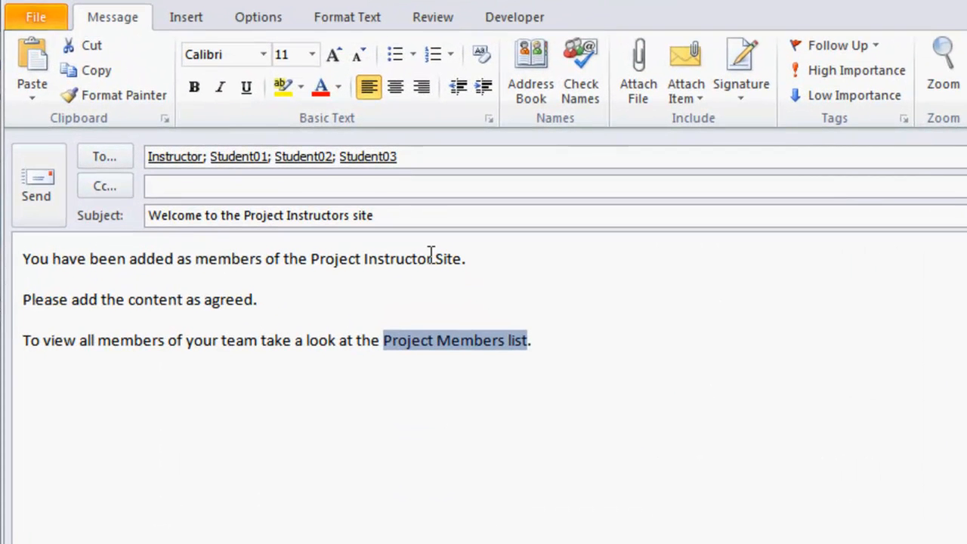
pyautogui.hotkey('ctrl', 'k')
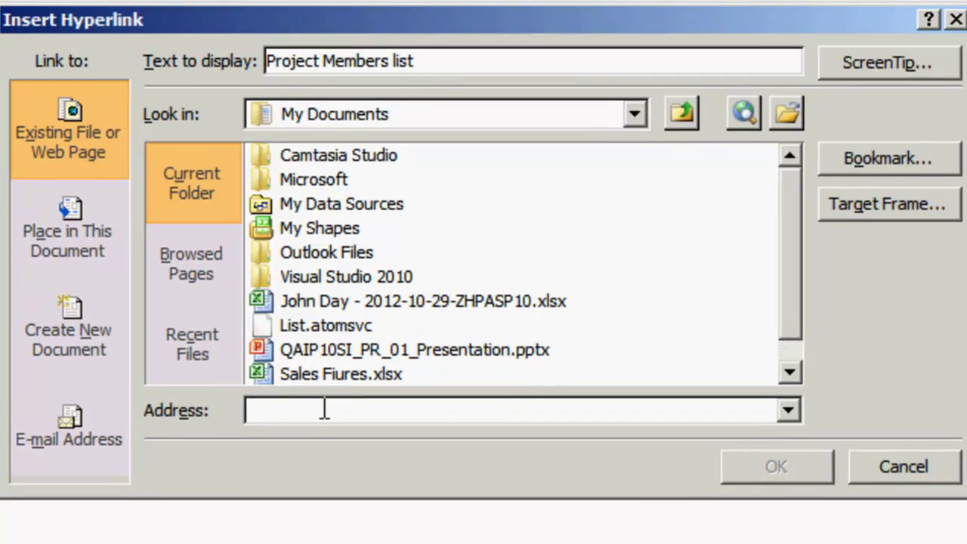
pyautogui.hotkey('ctrl', 'v')
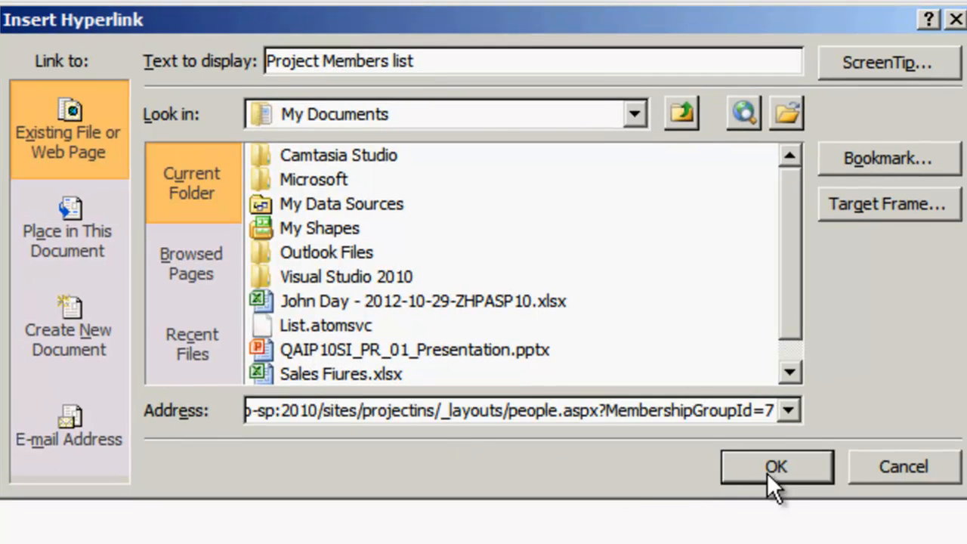
pyautogui.click(779, 469)
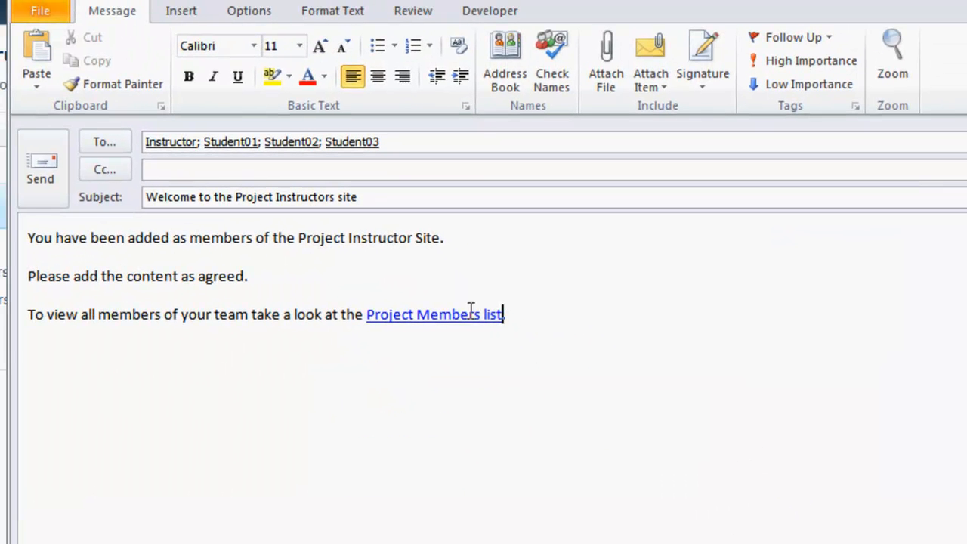
# Hyperlink 'Project Instructor Site' to the site home page address, send the message and return to the Inbox.
pyautogui.moveTo(299, 238); pyautogui.dragTo(436, 240)
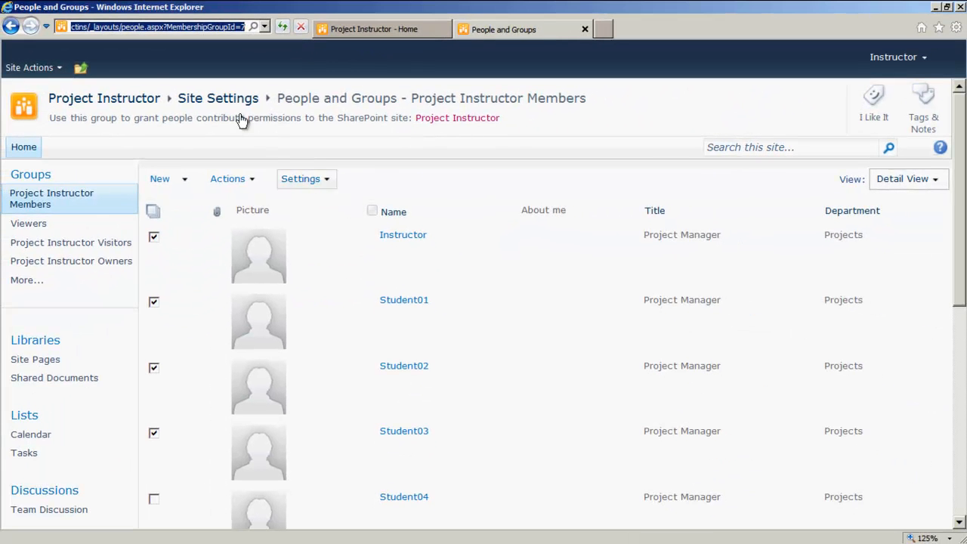
pyautogui.click(83, 98)
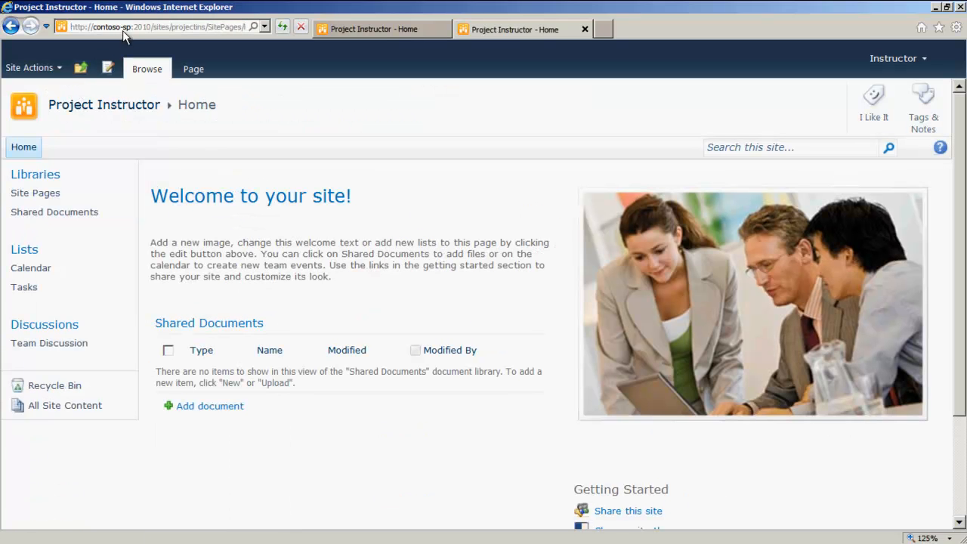
pyautogui.click(126, 27)
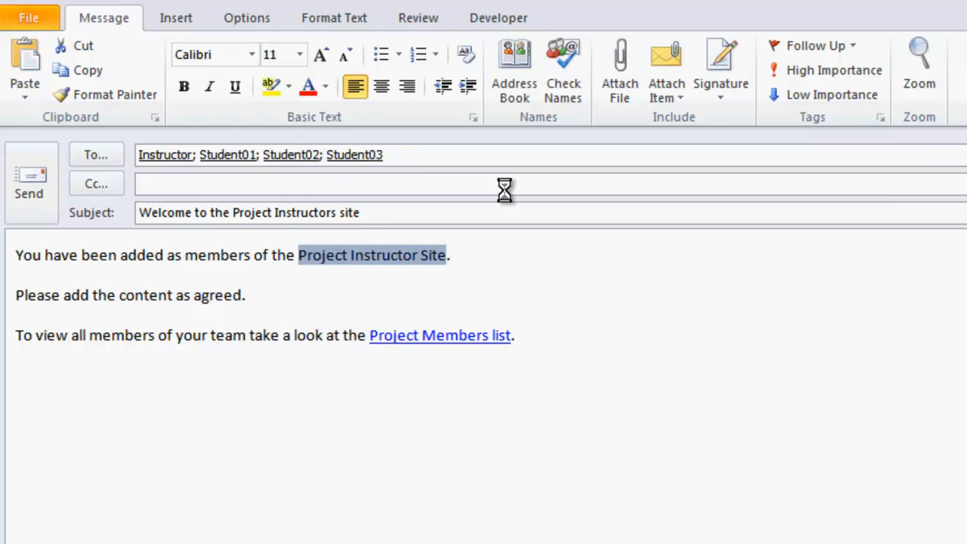
pyautogui.hotkey('ctrl', 'k')
pyautogui.write('http://contoso-sp:2010/sites/projectins/SitePages/Home.aspx')
pyautogui.press('Return')
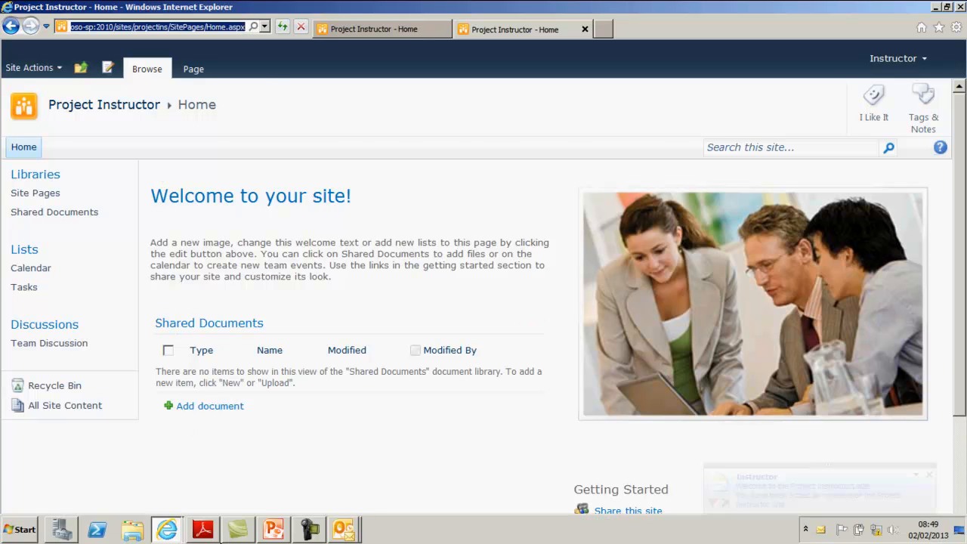
pyautogui.click(118, 522)
# Open the received message and follow both the Project Instructor Site and Project Members list links.
pyautogui.doubleClick(221, 182)
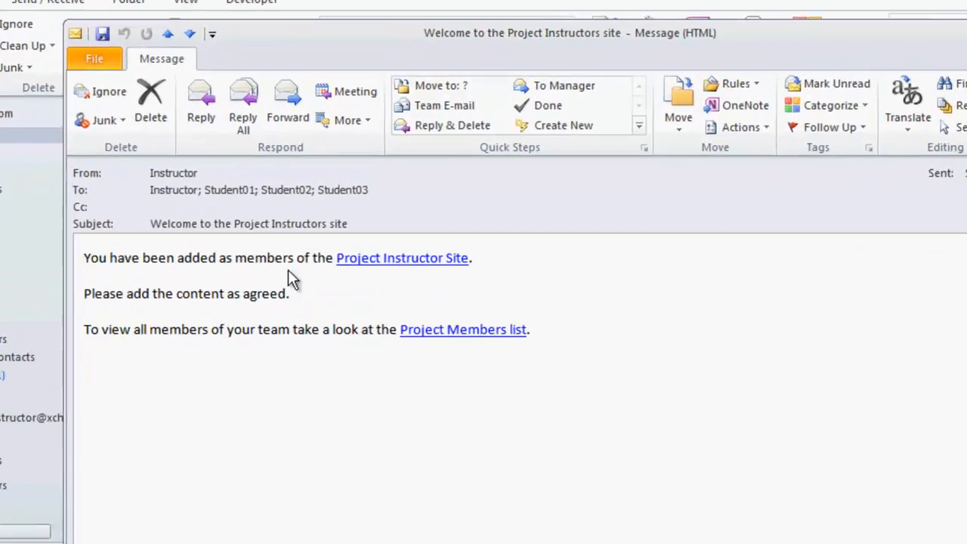
pyautogui.click(432, 304)
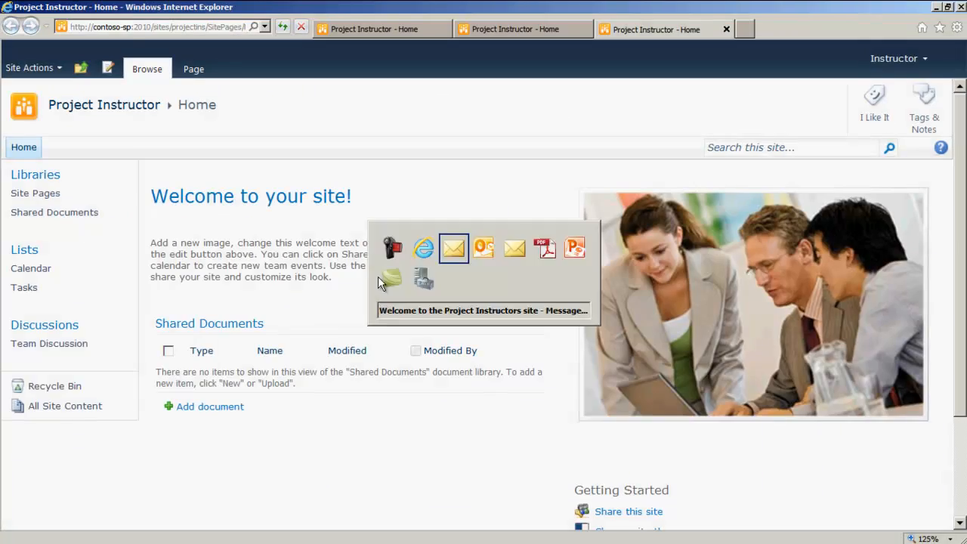
pyautogui.hotkey('alt', 'Tab')
pyautogui.click(417, 267)
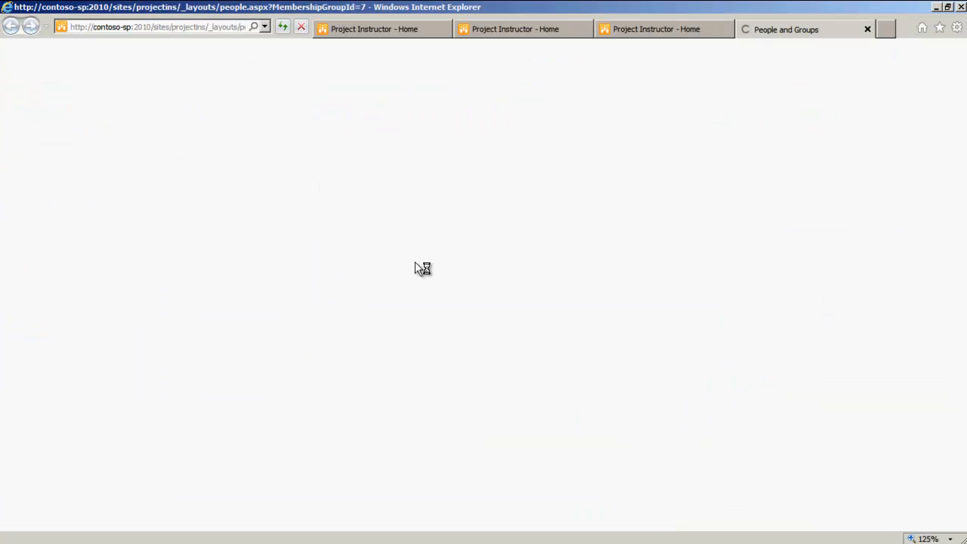